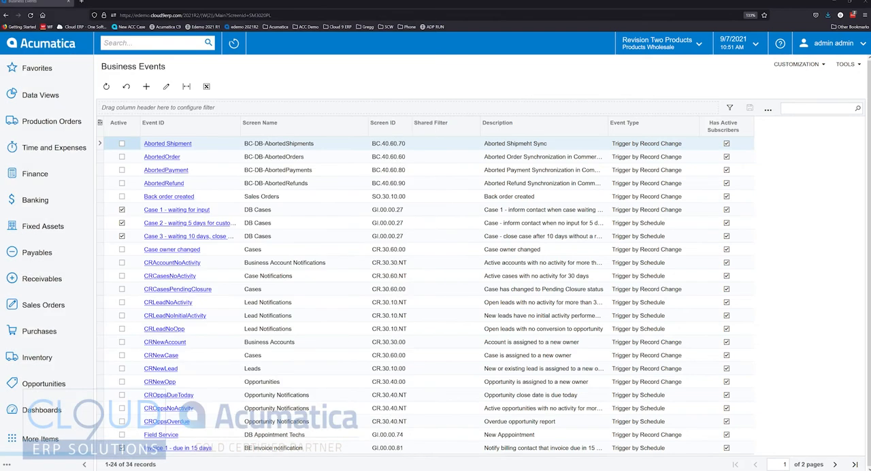
- Start a new business event record and review the available choices for its Type
click(147, 87)
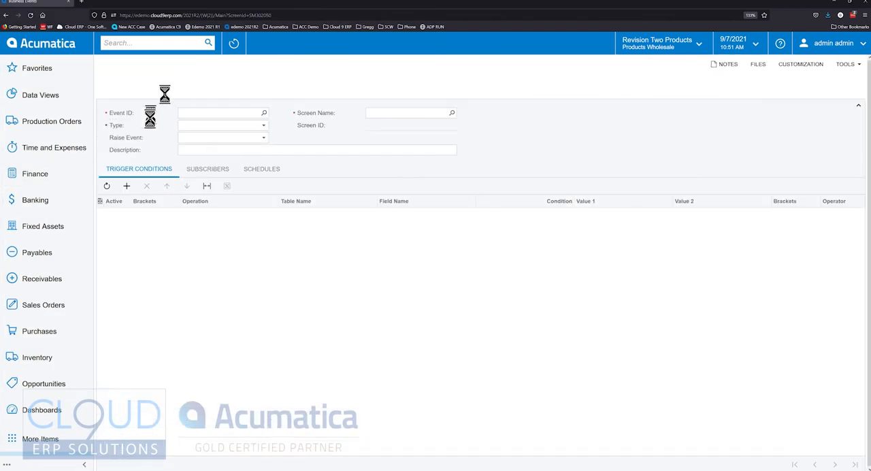
click(215, 114)
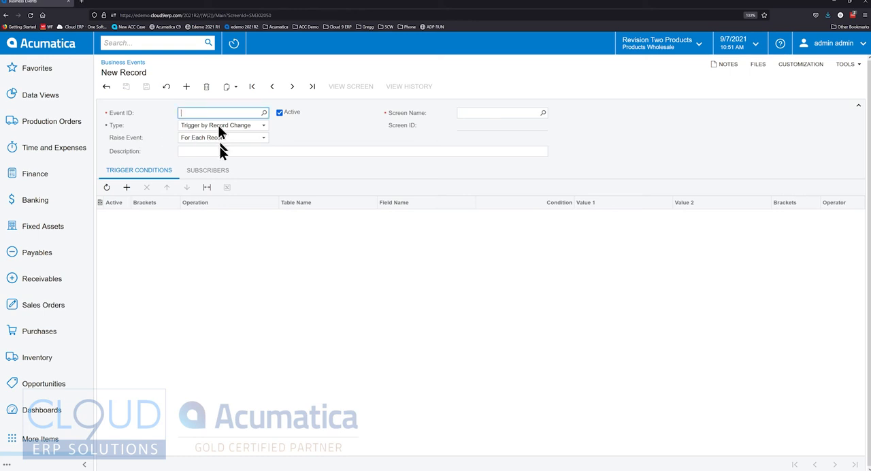
click(224, 127)
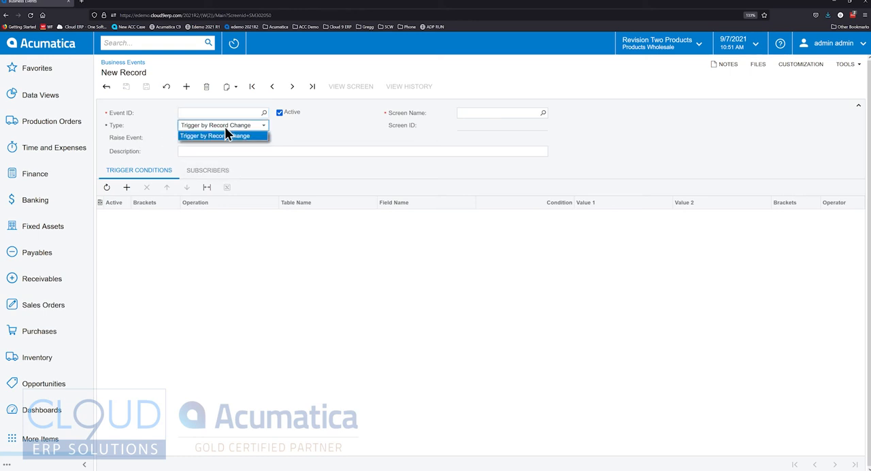
key(Tab)
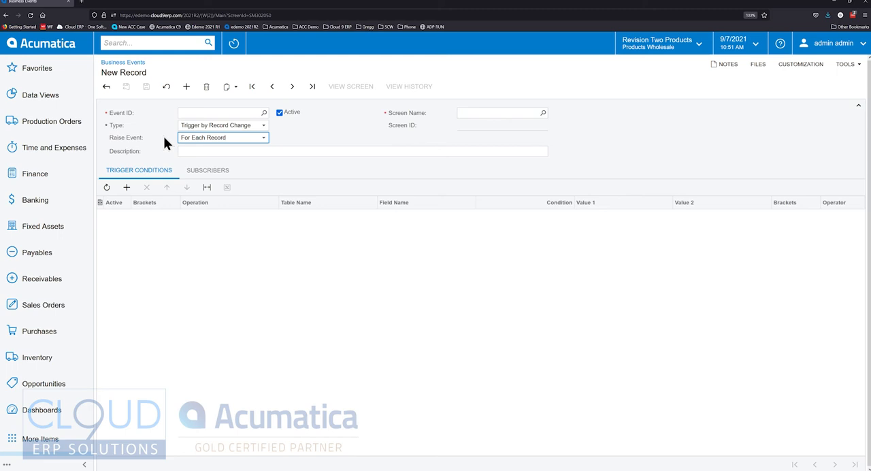
click(198, 126)
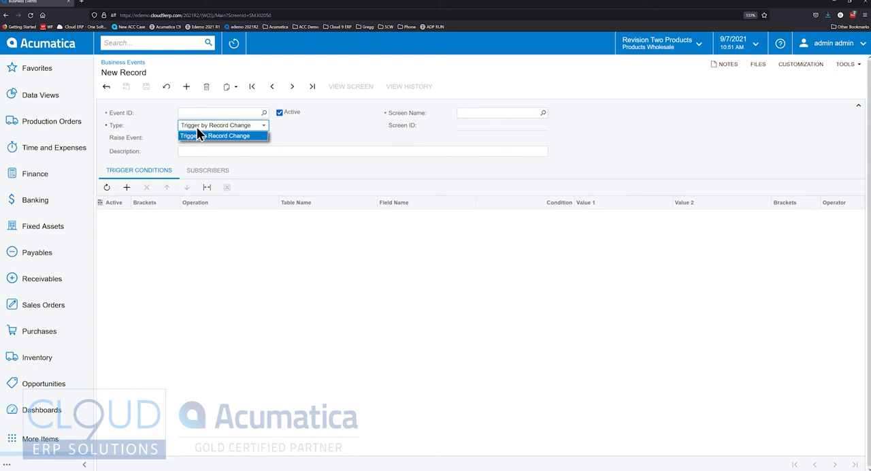
click(112, 128)
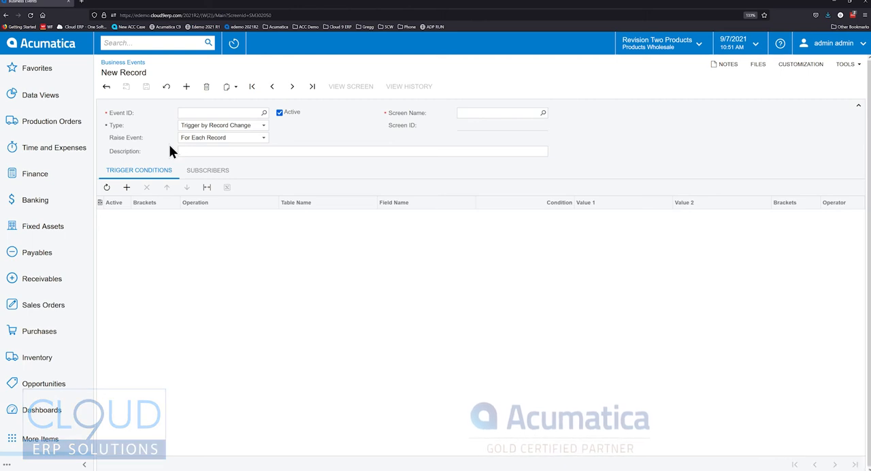
- Review the subscriber types that can be created for the new event, then return to the Business Events list
click(206, 175)
click(224, 188)
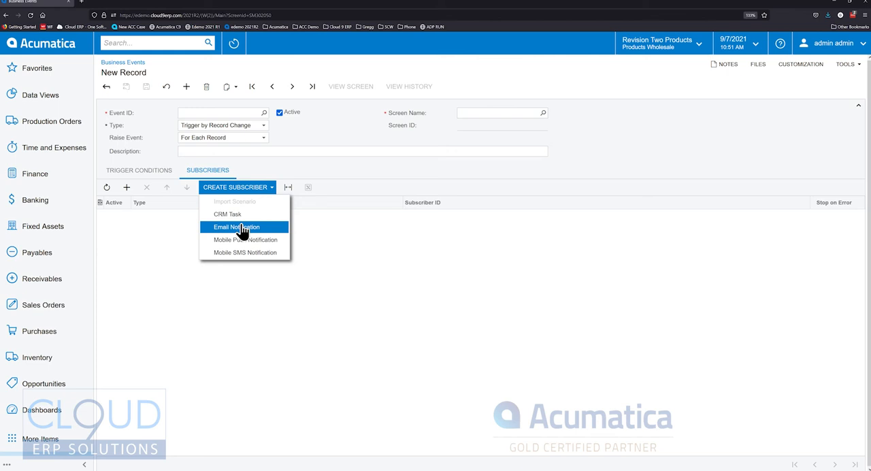
click(155, 128)
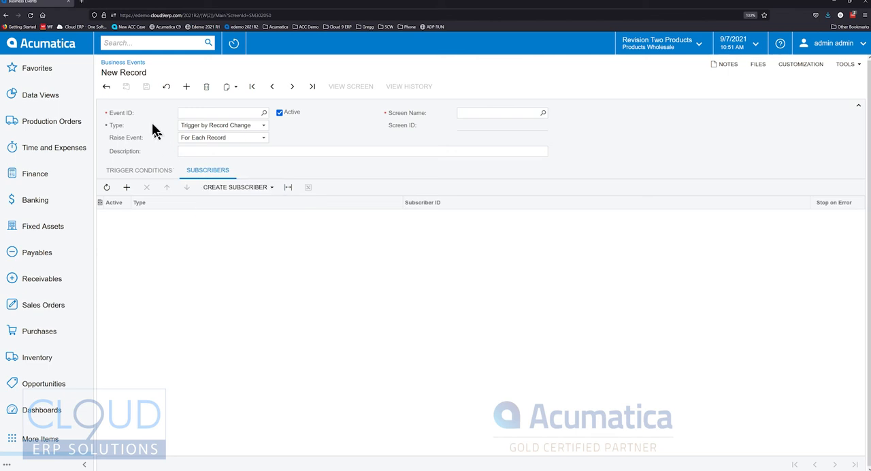
click(107, 88)
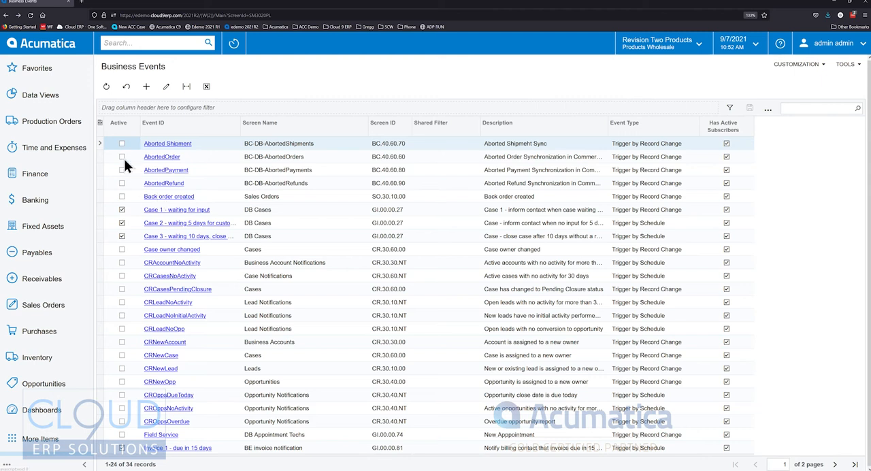
- Open the Aborted Shipment business event and examine its trigger condition, screen name and screen ID
click(166, 144)
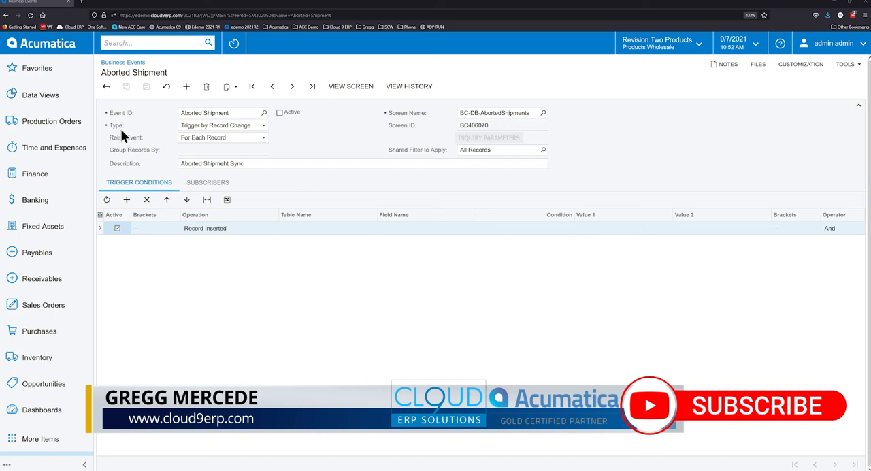
click(199, 231)
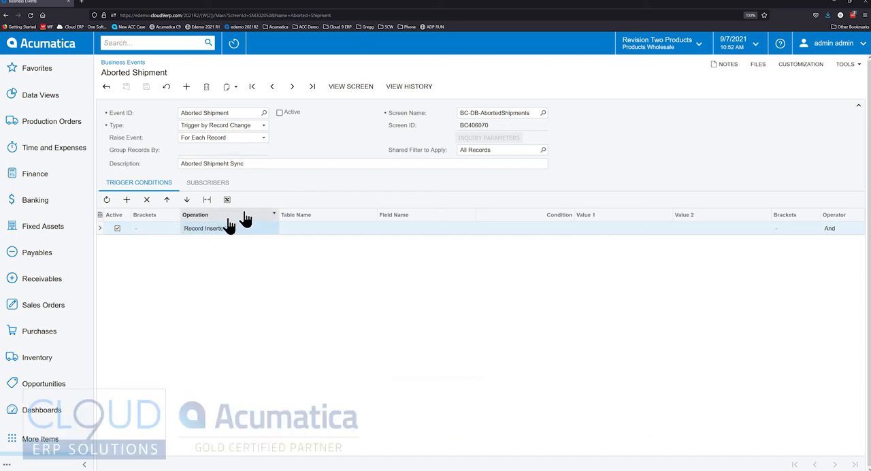
click(498, 113)
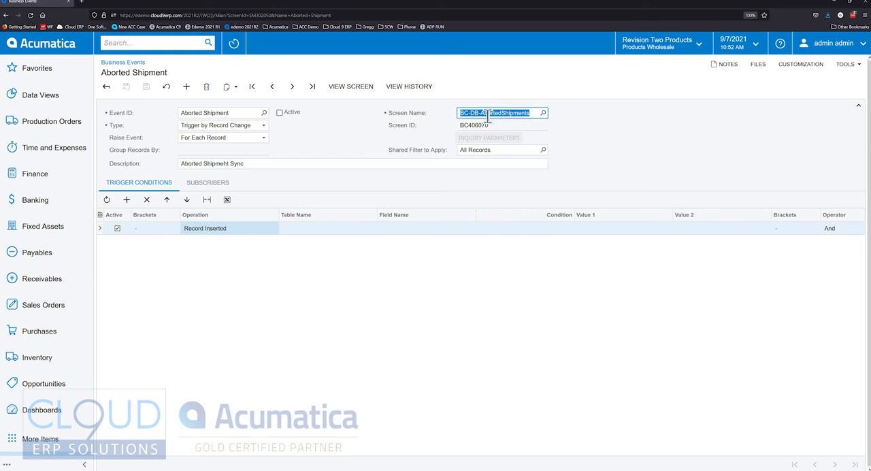
click(478, 127)
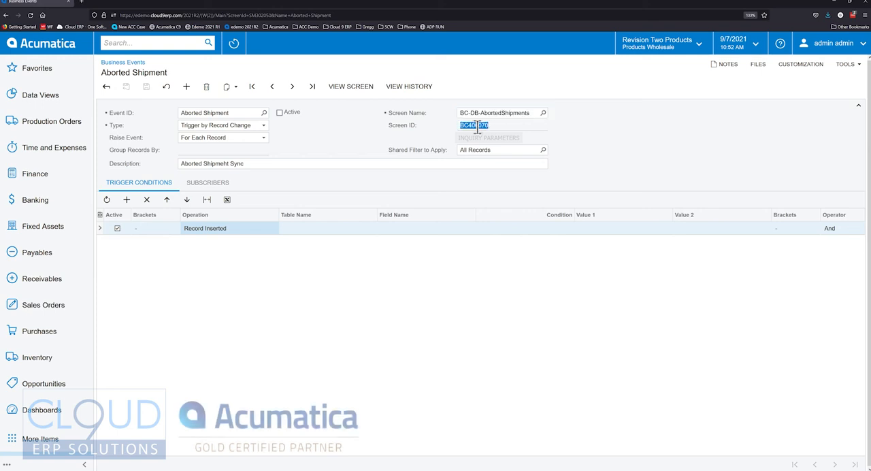
click(488, 114)
- Search for "abort" and open the BC-DB-AbortedShipments inquiry in a separate browser tab
click(163, 43)
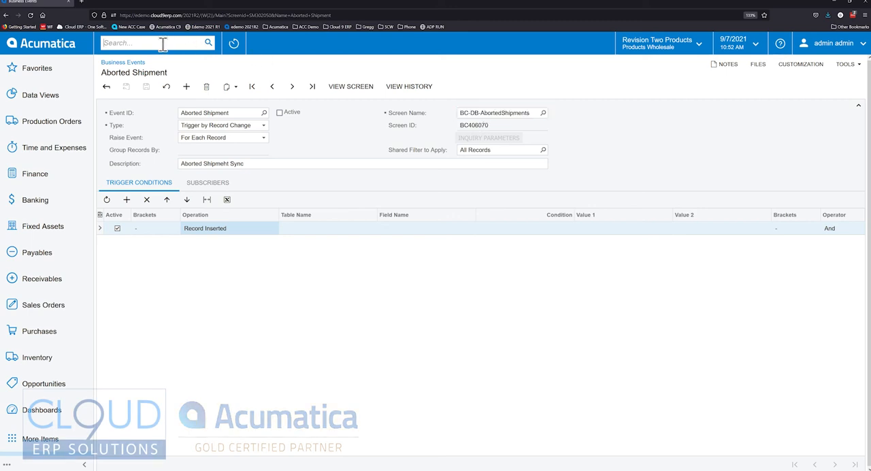
text(abort)
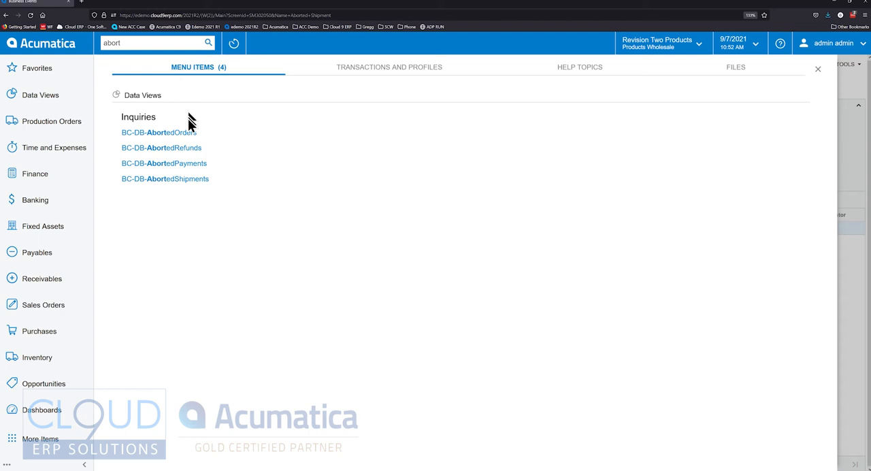
click(190, 179)
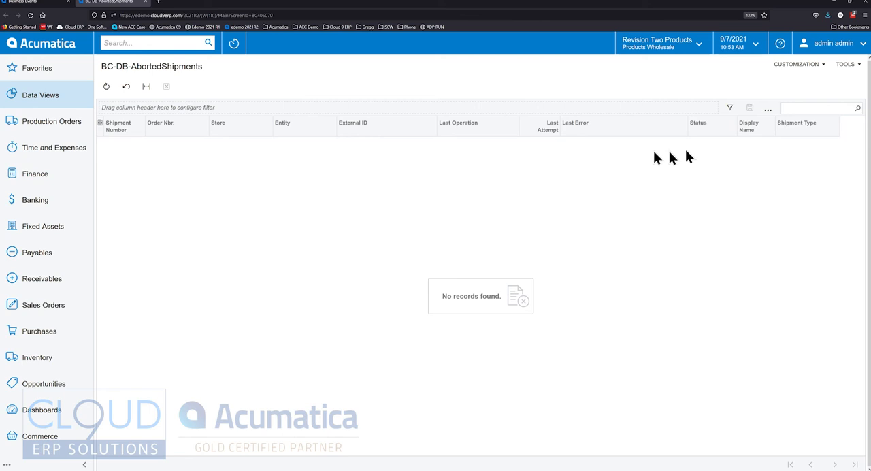
- Return to the Aborted Shipment event, open its subscribed email notification template and read through the message body
click(48, 6)
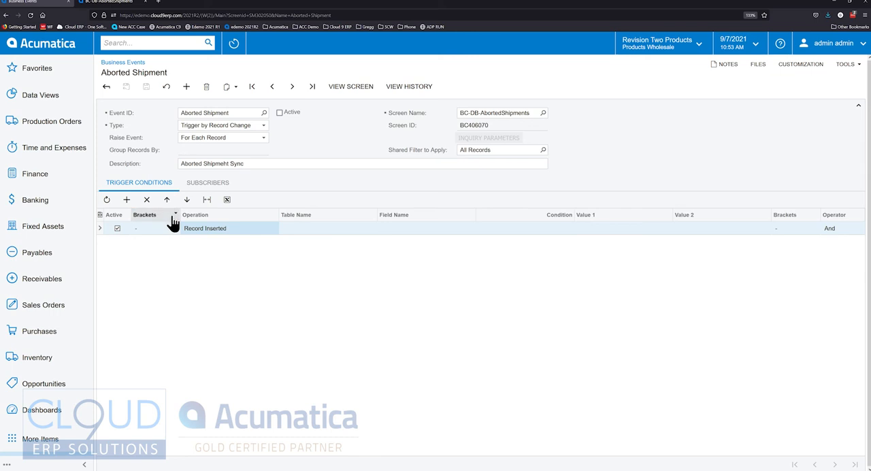
click(207, 190)
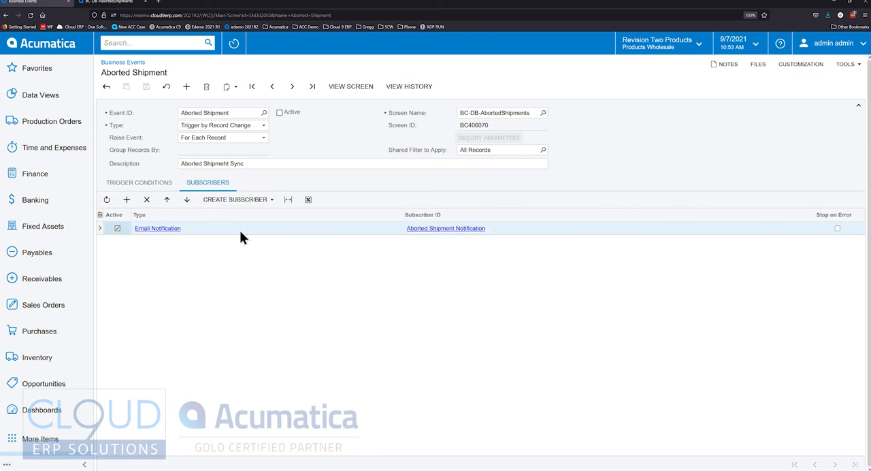
click(415, 230)
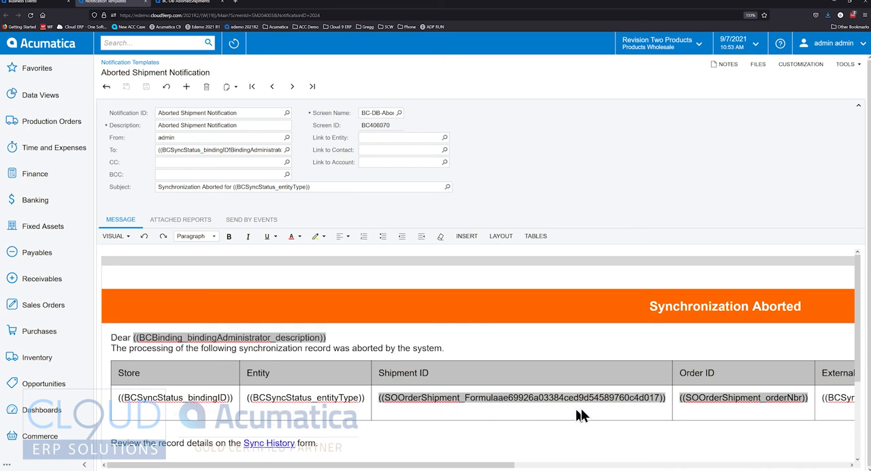
scroll(449, 457, down, 3)
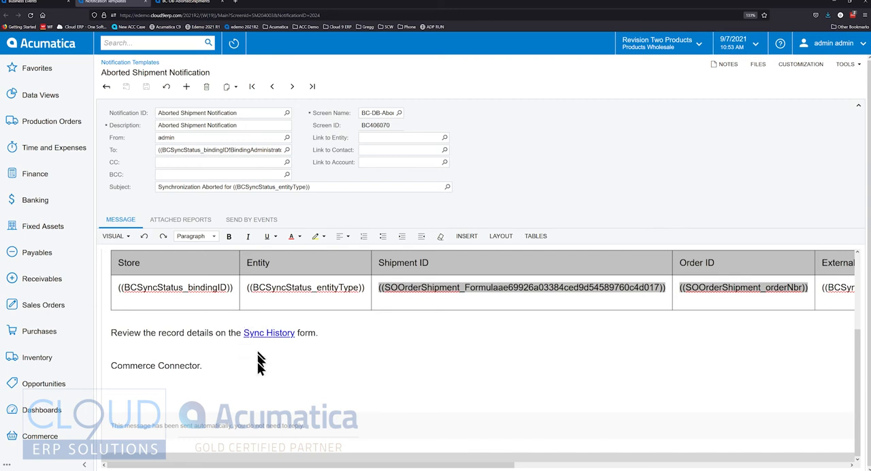
scroll(273, 384, up, 3)
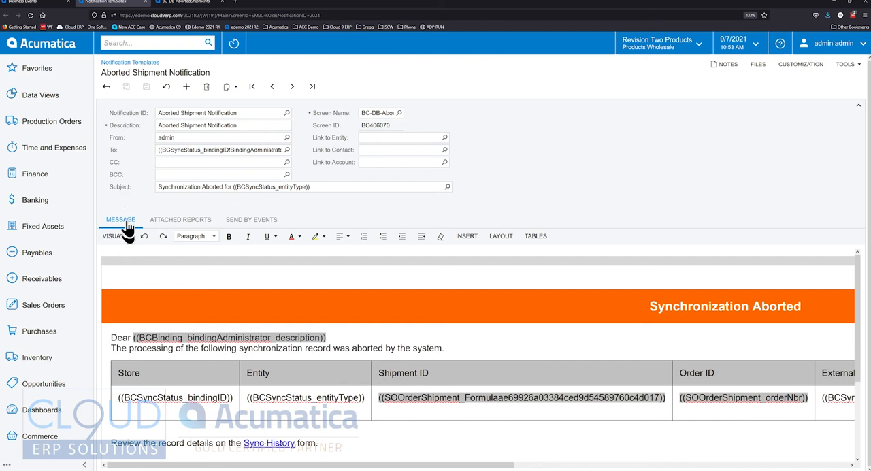
- Reopen the Aborted Shipment Notification template from the event's subscribers and examine the full recipient expression in the To field
click(30, 4)
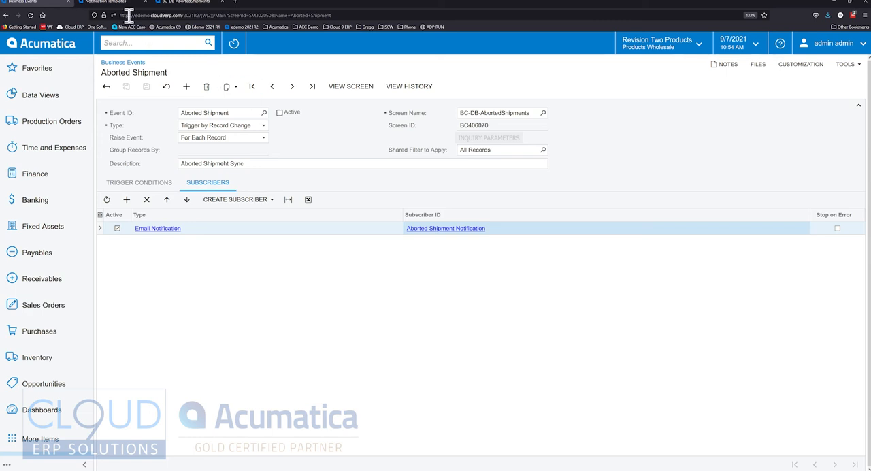
click(421, 228)
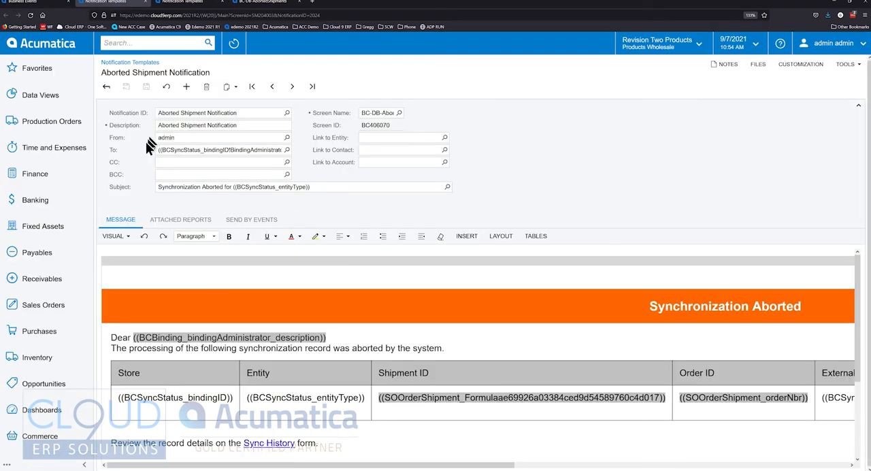
click(226, 149)
click(231, 150)
drag(220, 150, 330, 152)
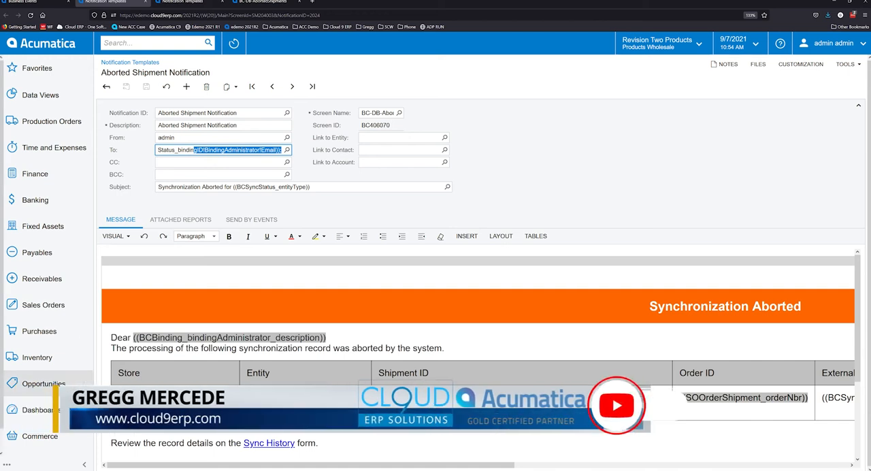
- Open the BigCommerce Stores settings from the Commerce area and check the store name and its store administrator
click(49, 437)
click(170, 111)
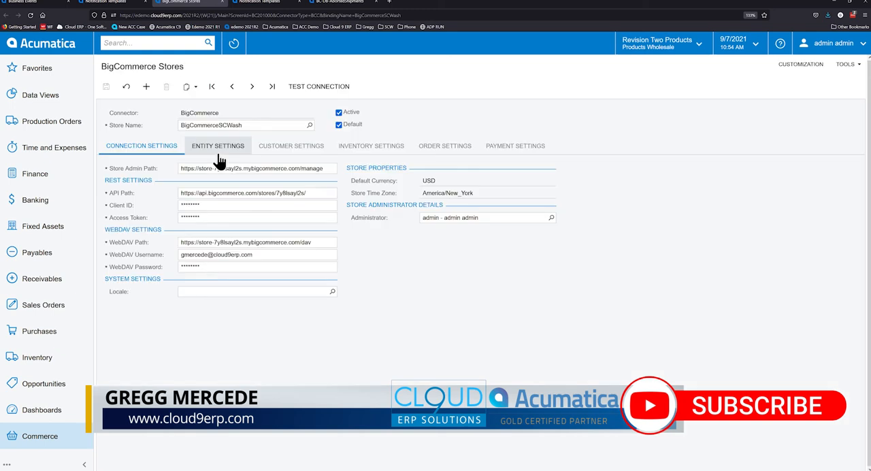
click(381, 218)
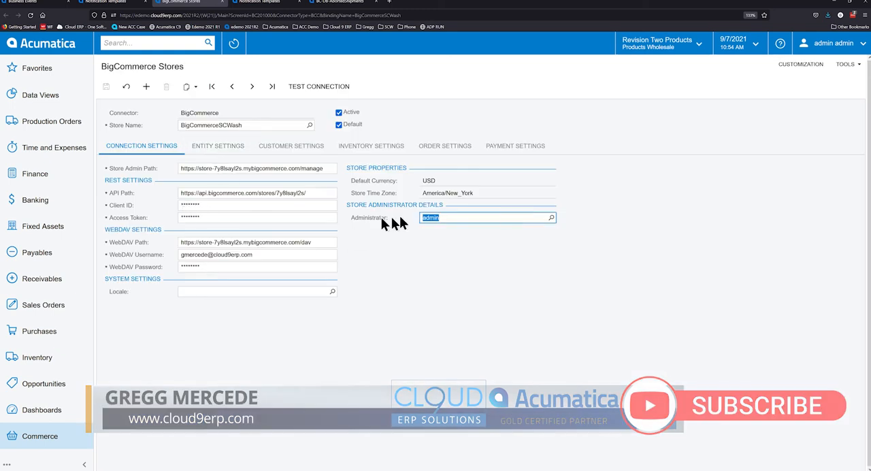
click(529, 242)
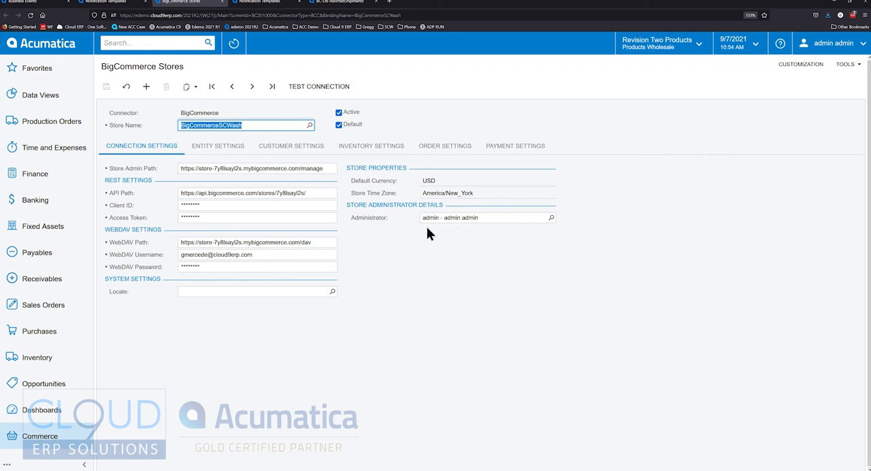
click(471, 218)
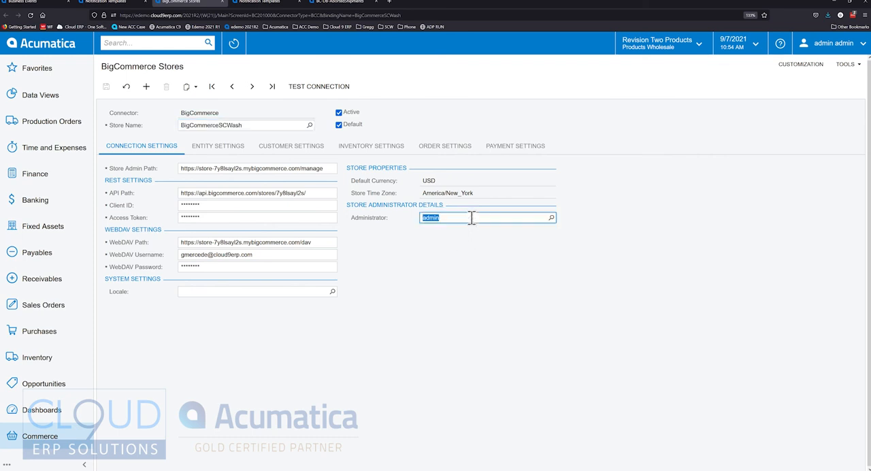
- Return to the notification template, check its CC field, and open the Users screen by searching for "user"
click(104, 3)
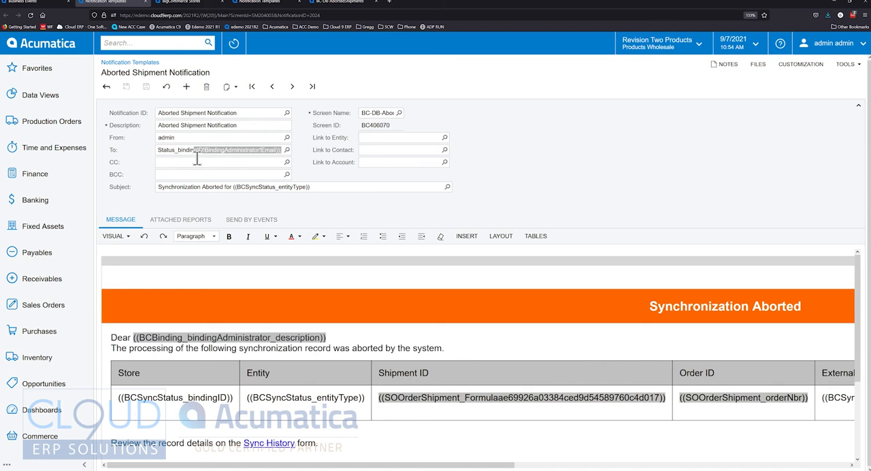
click(219, 163)
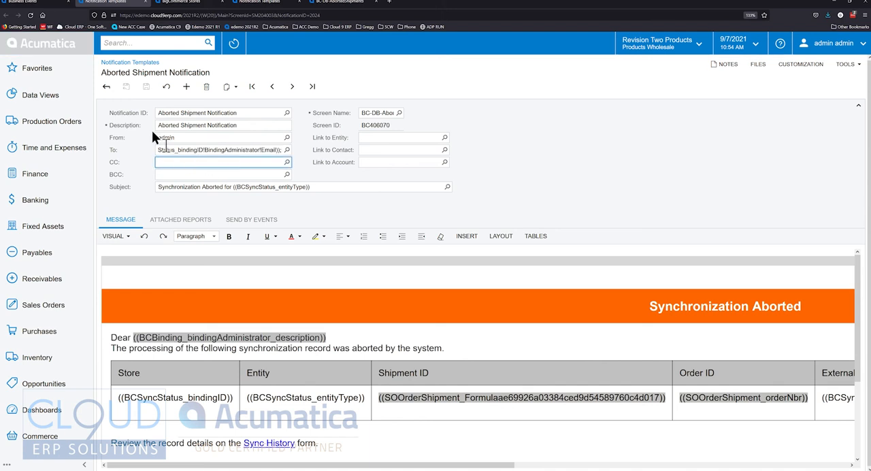
click(134, 44)
text(user)
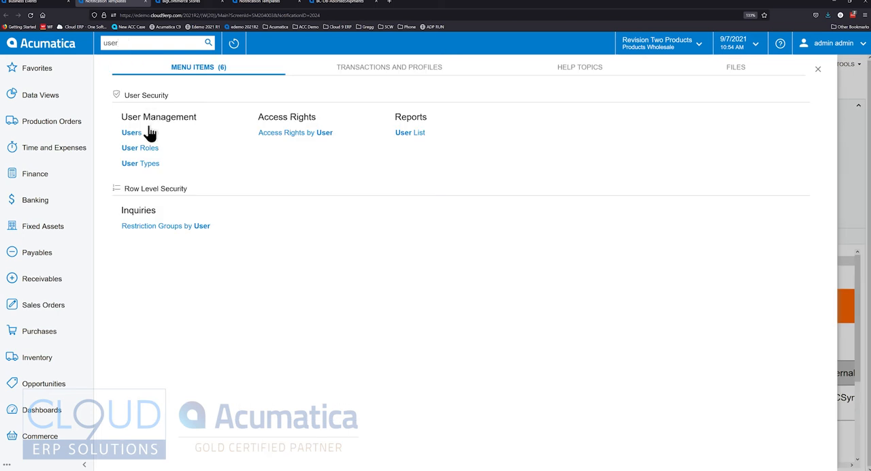
click(135, 132)
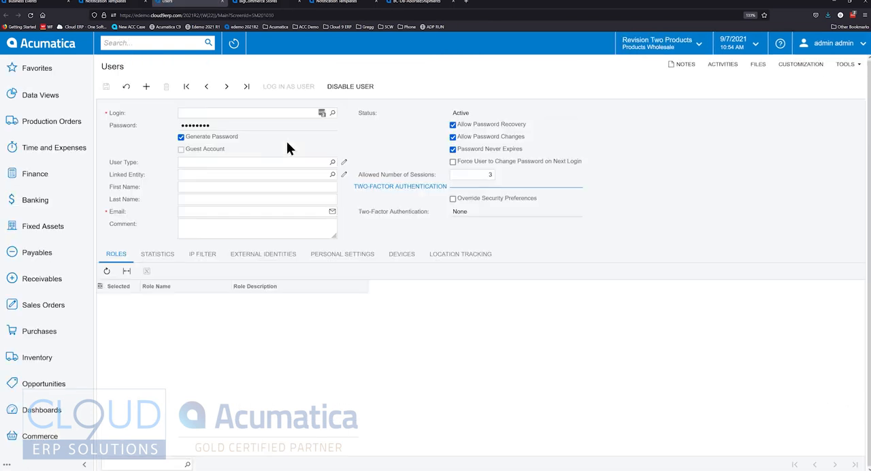
- Load the admin login's user record and check its linked entity
click(333, 113)
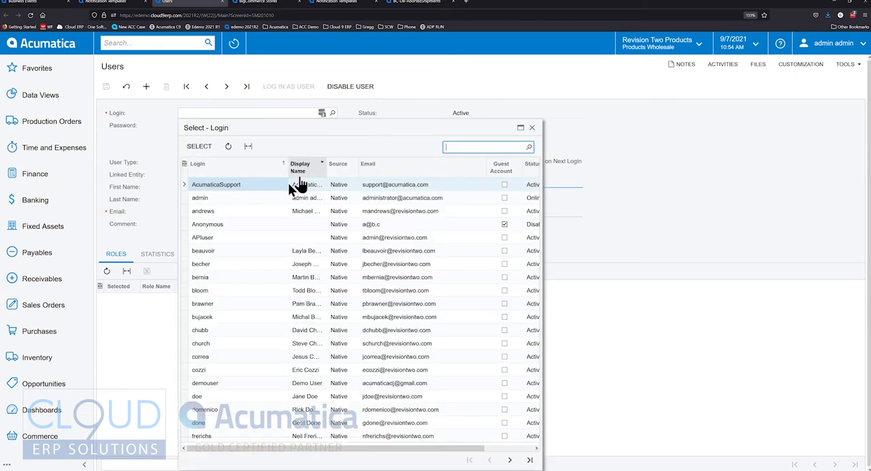
double_click(238, 200)
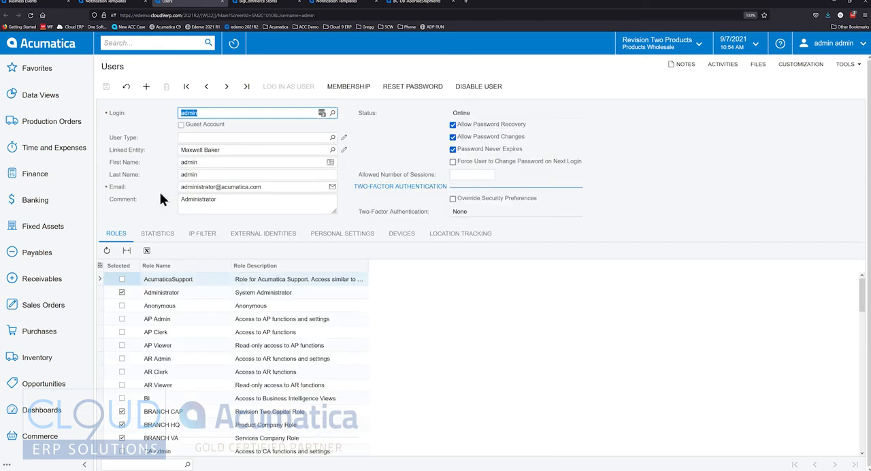
click(231, 150)
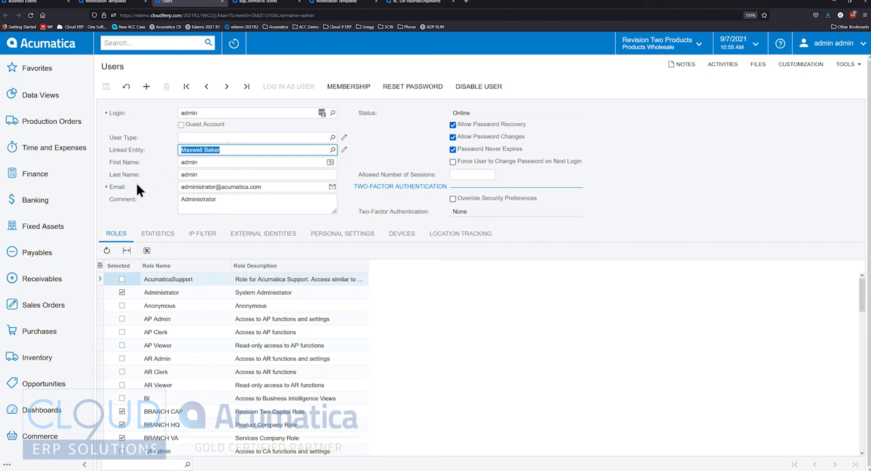
- Go back from the Aborted Shipment event to the Business Events list, and open the BC-DB-AbortedShipments inquiry's definition for editing
click(34, 2)
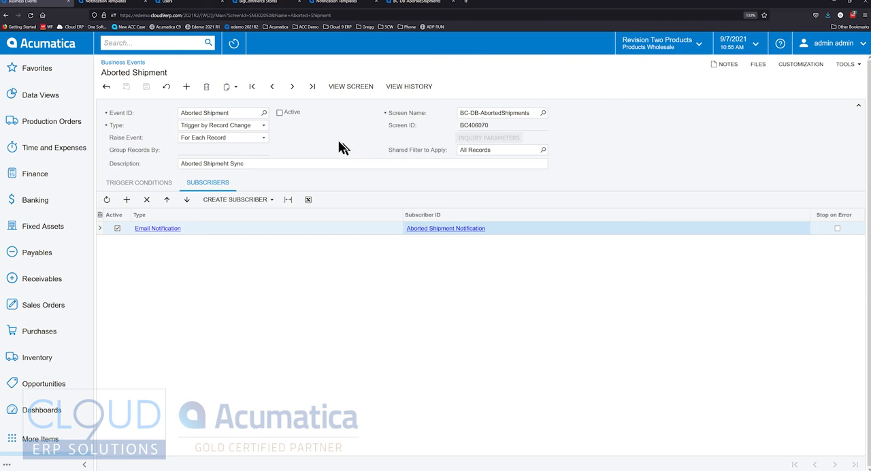
click(106, 86)
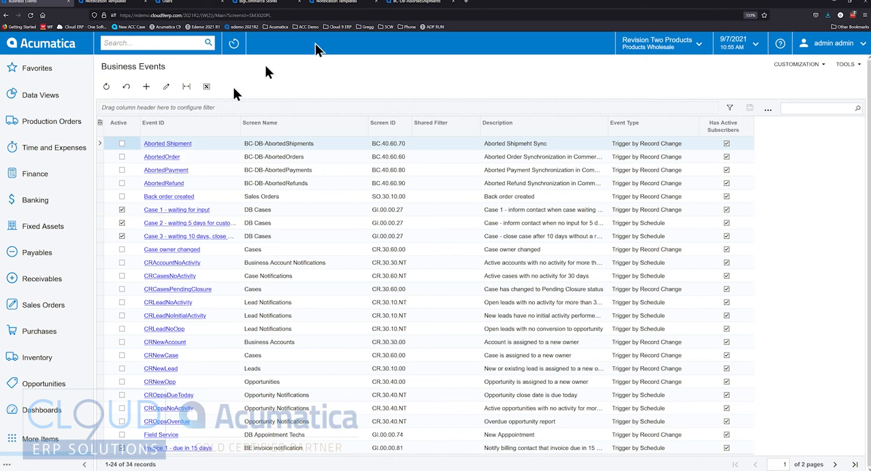
click(422, 3)
click(796, 64)
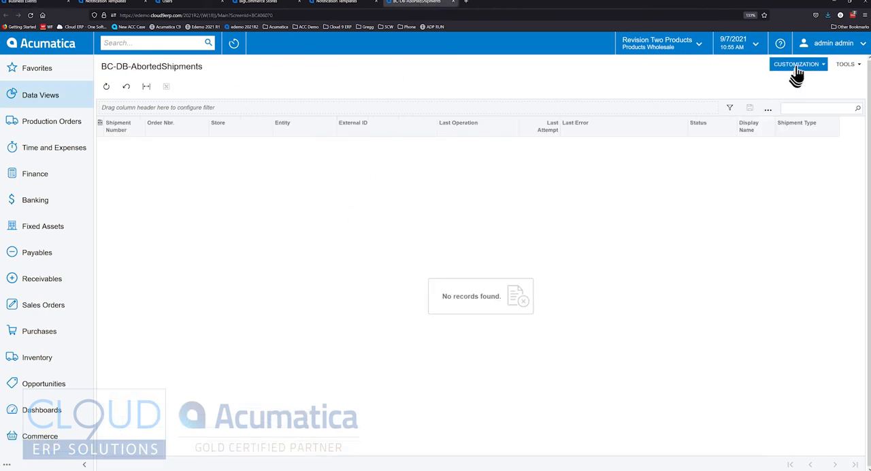
click(798, 86)
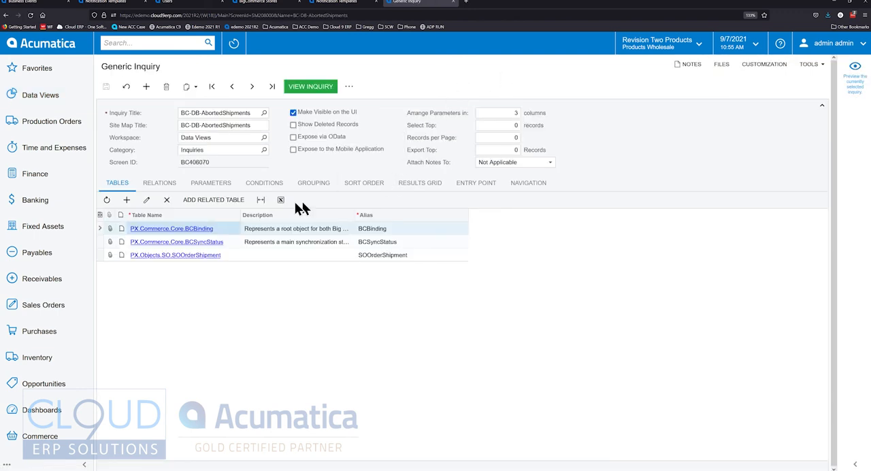
- Examine the data fields in the BC-DB-AbortedShipments results grid and its conditions, especially the BCSyncStatus.Status row
click(420, 183)
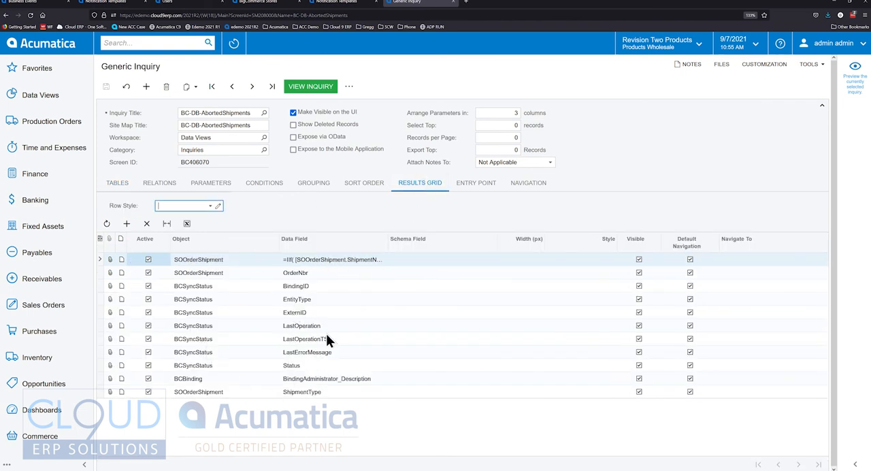
click(265, 184)
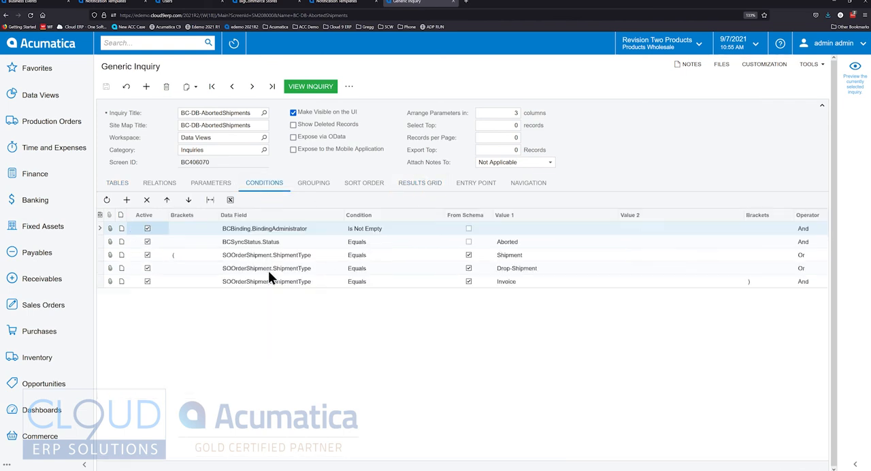
click(235, 242)
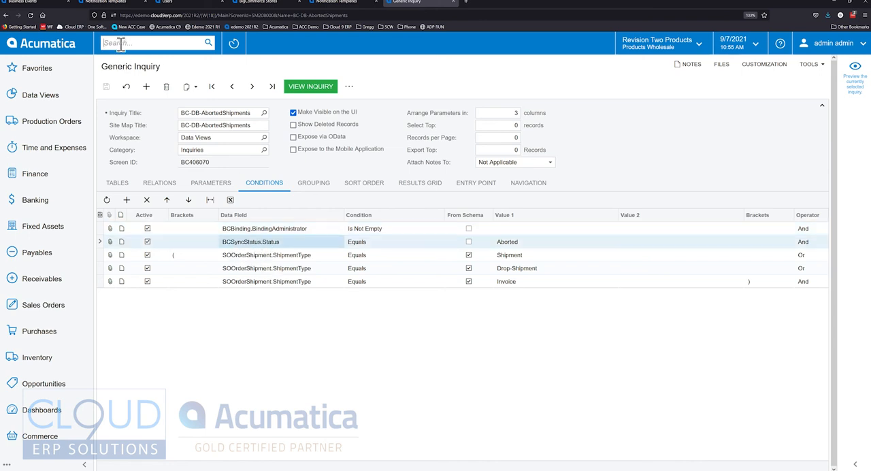
- Find the Sync History screen by searching for "sync" and check the Status values of its ready-to-process records
text(sync)
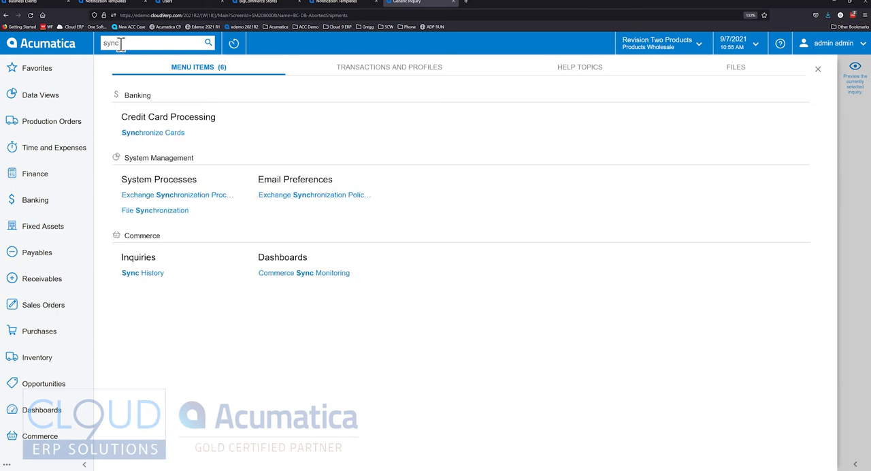
click(144, 273)
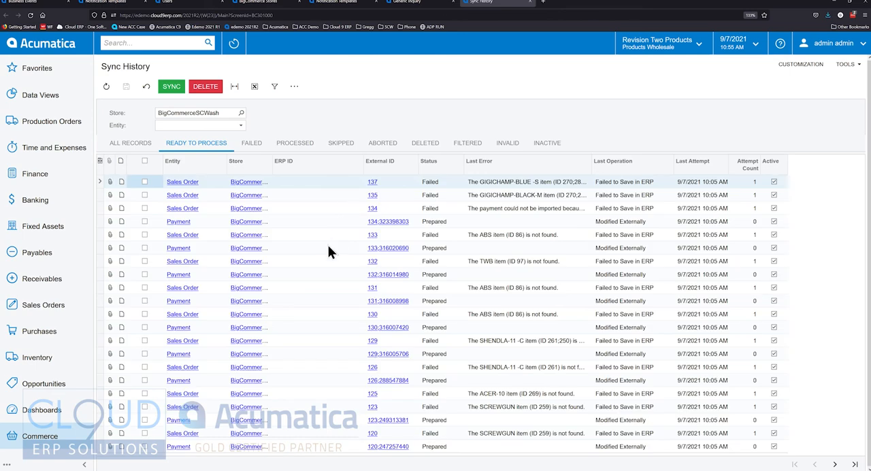
click(436, 187)
click(436, 208)
click(439, 263)
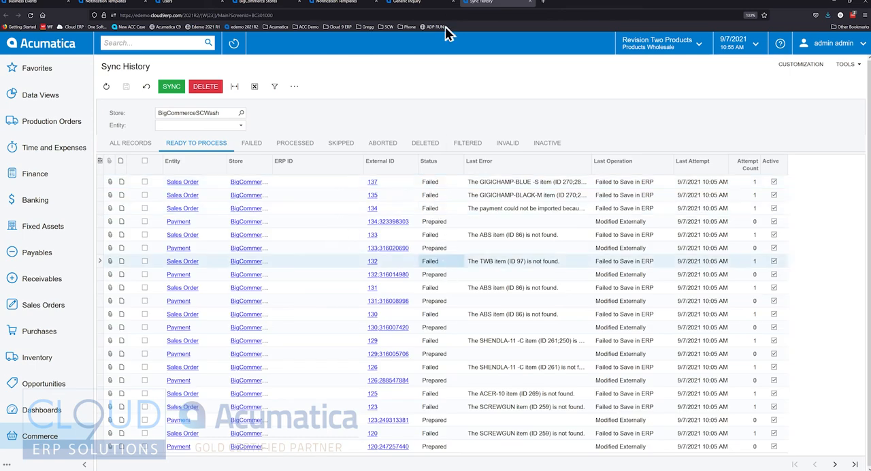
- Return to the BC-DB-AbortedShipments definition and check the sync status and shipment type conditions with their comparison values
click(415, 6)
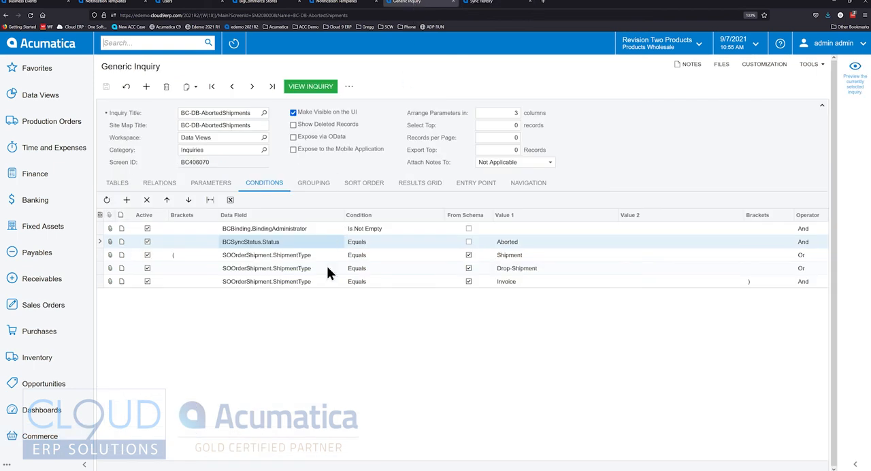
click(365, 242)
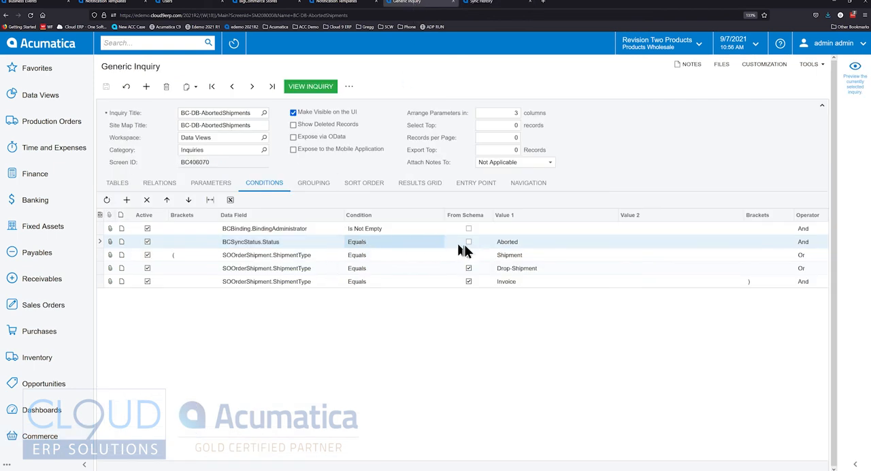
click(514, 244)
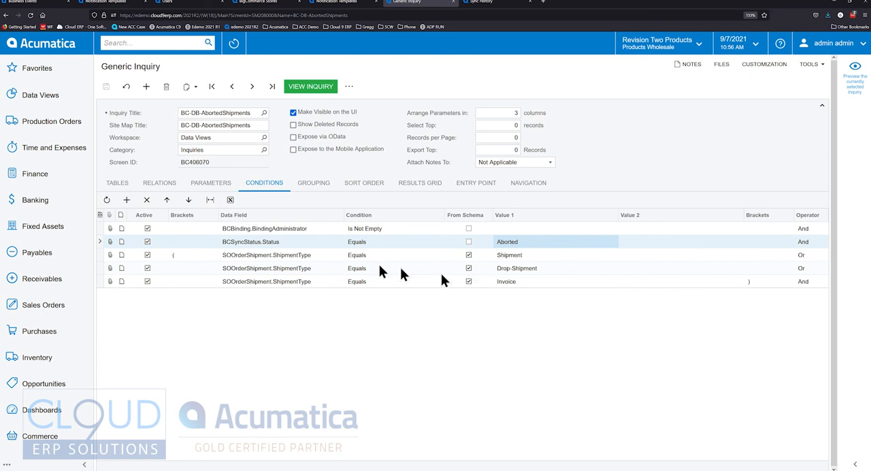
click(284, 256)
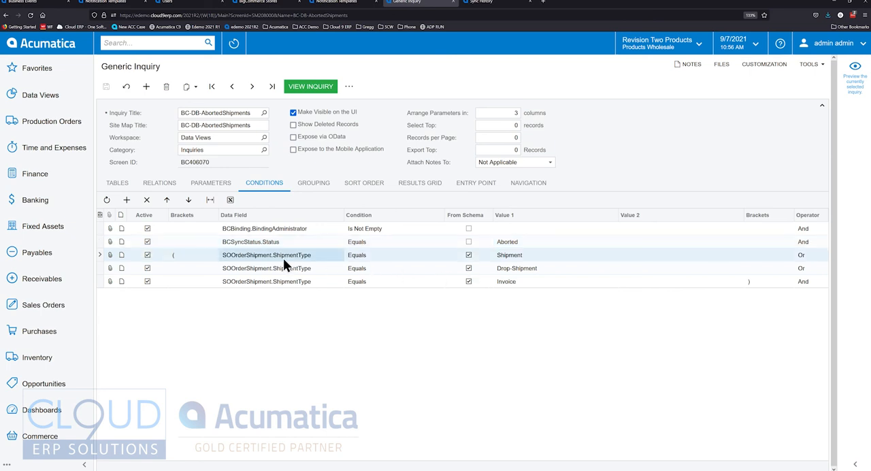
click(508, 266)
click(510, 280)
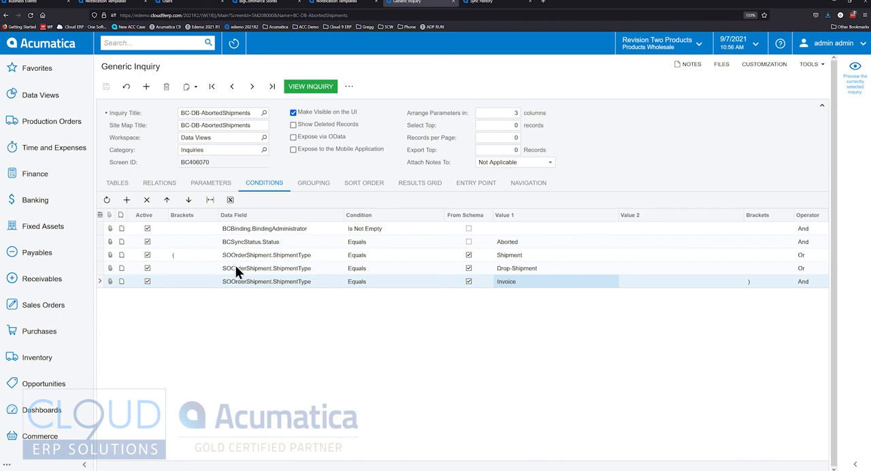
- Load the BC-DB-AbortedOrders inquiry in the Generic Inquiry screen
click(265, 114)
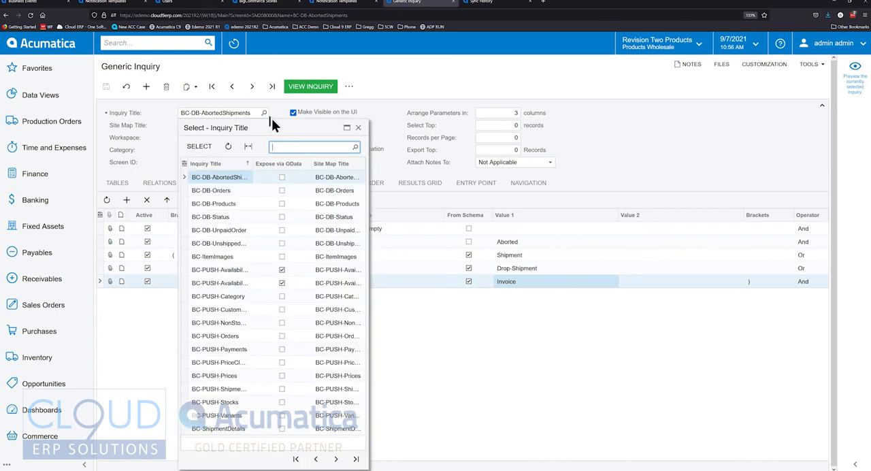
double_click(222, 192)
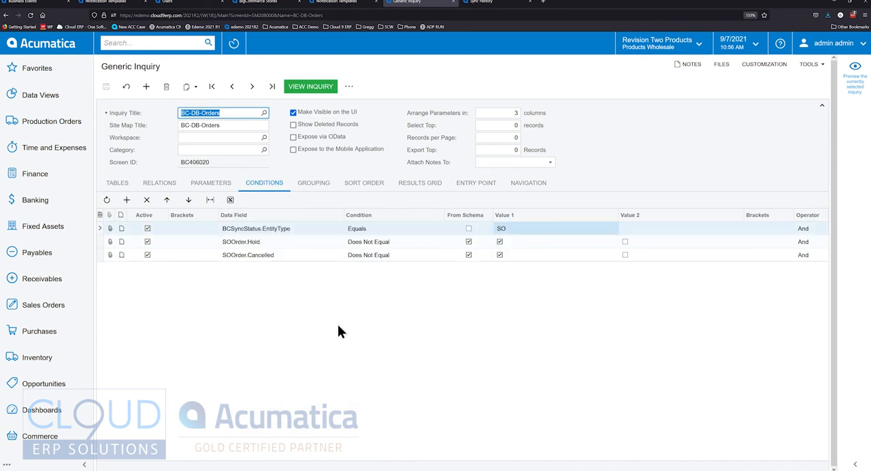
click(265, 113)
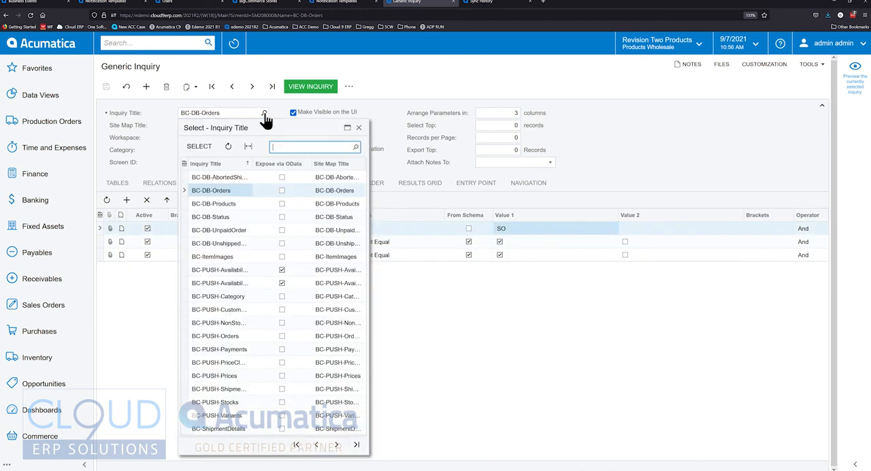
click(315, 444)
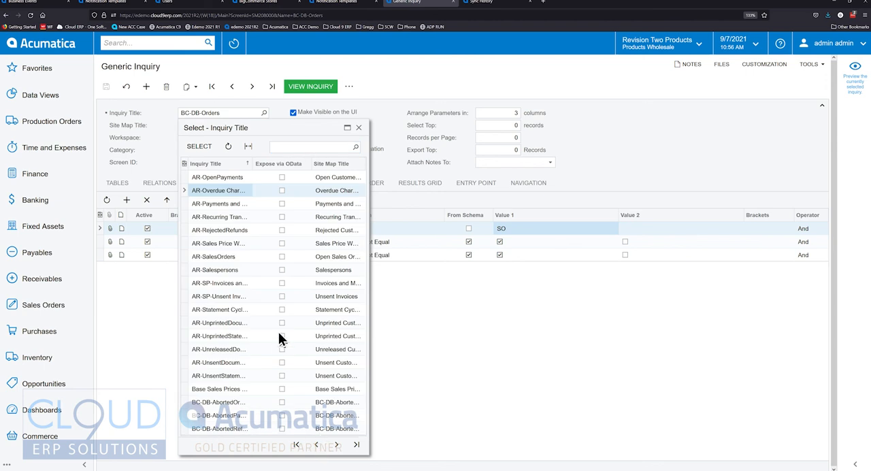
double_click(230, 403)
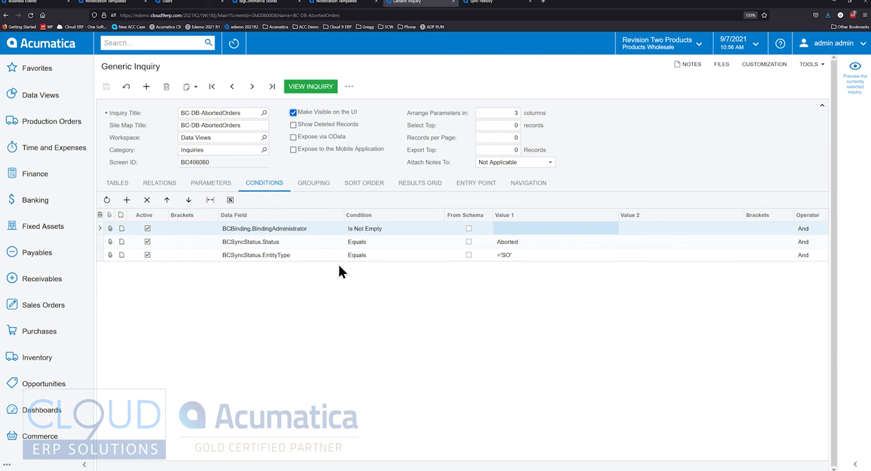
- Examine the BC-DB-AbortedOrders conditions on binding administrator, sync status and entity type, including their comparison values
click(266, 231)
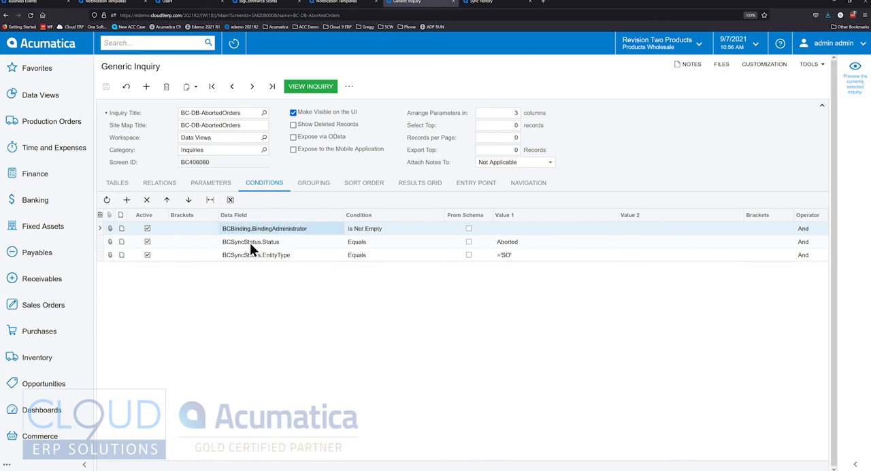
click(249, 242)
click(504, 244)
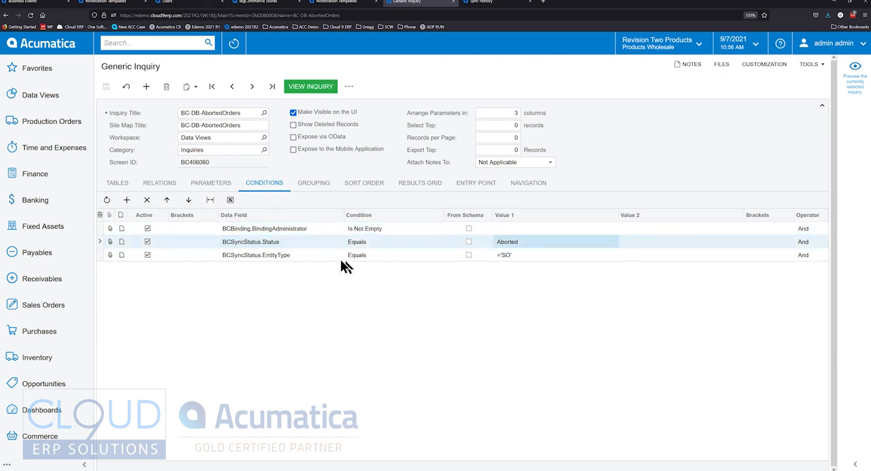
click(297, 257)
click(513, 259)
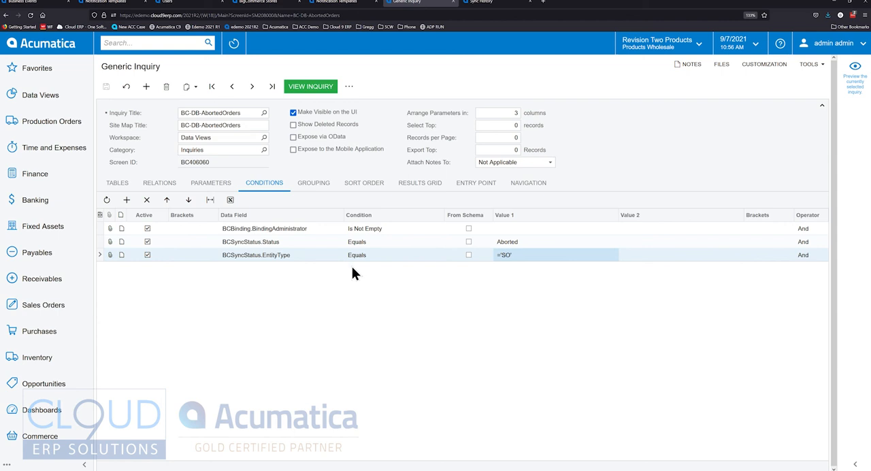
- Review the Business Events list again and recheck the recipient expression in the Aborted Shipment Notification template's To field
click(41, 3)
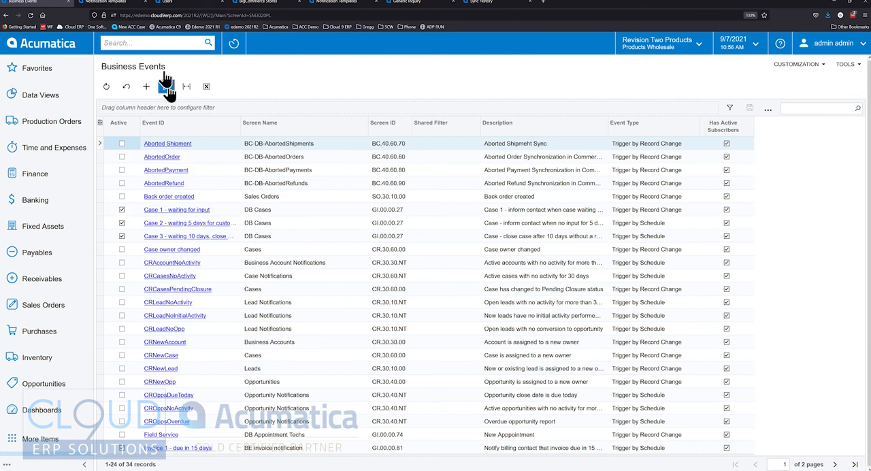
click(117, 2)
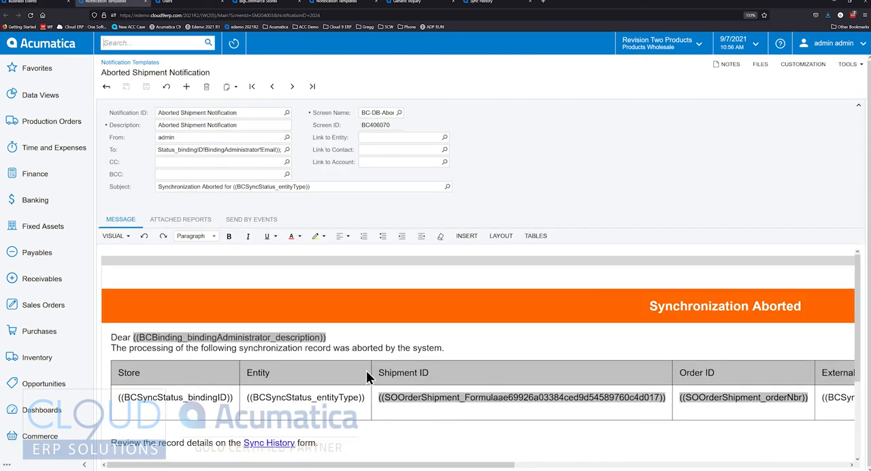
triple_click(189, 150)
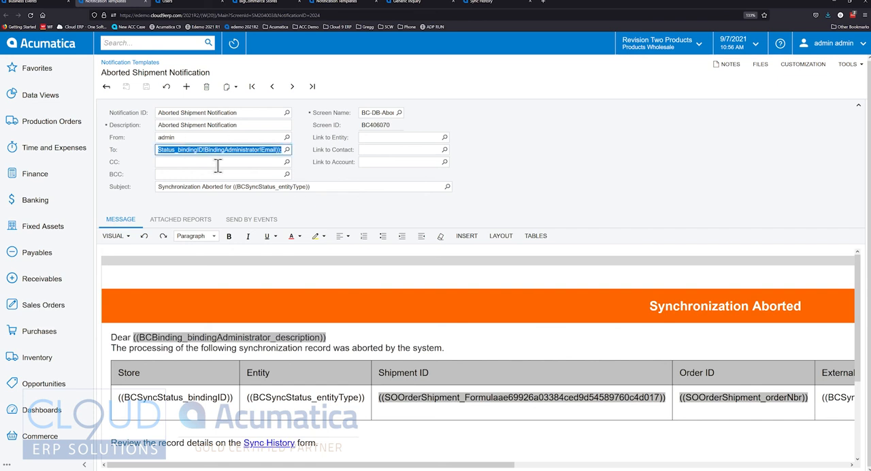
click(113, 182)
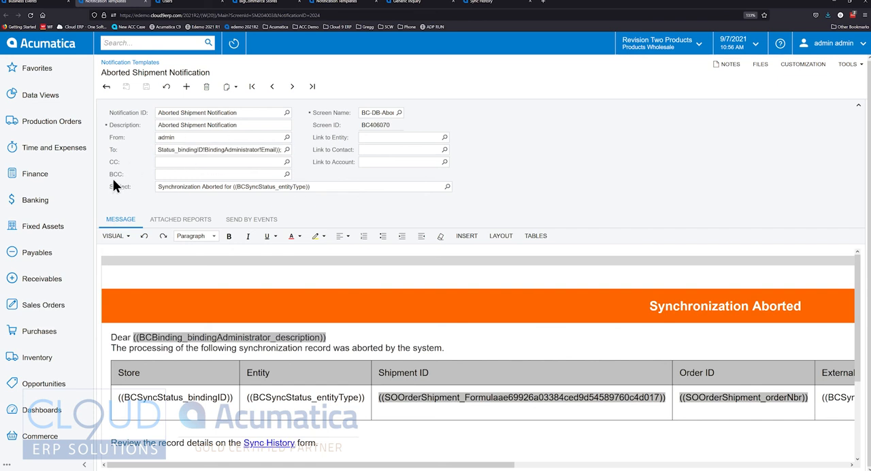
click(27, 2)
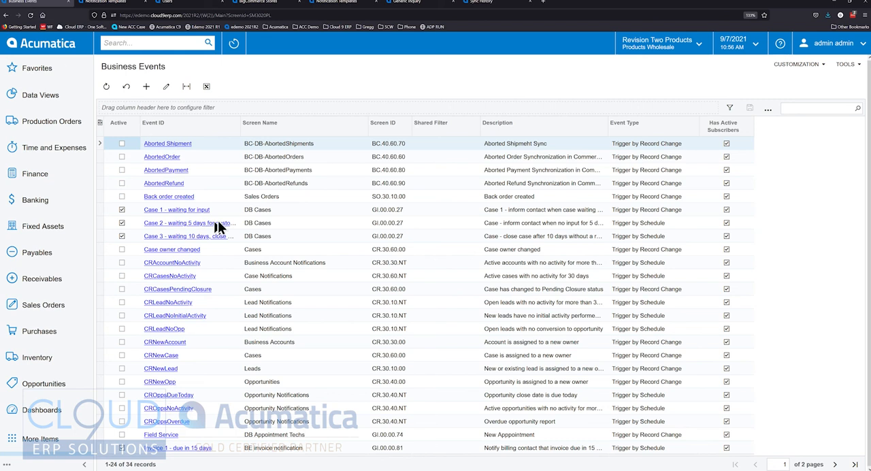